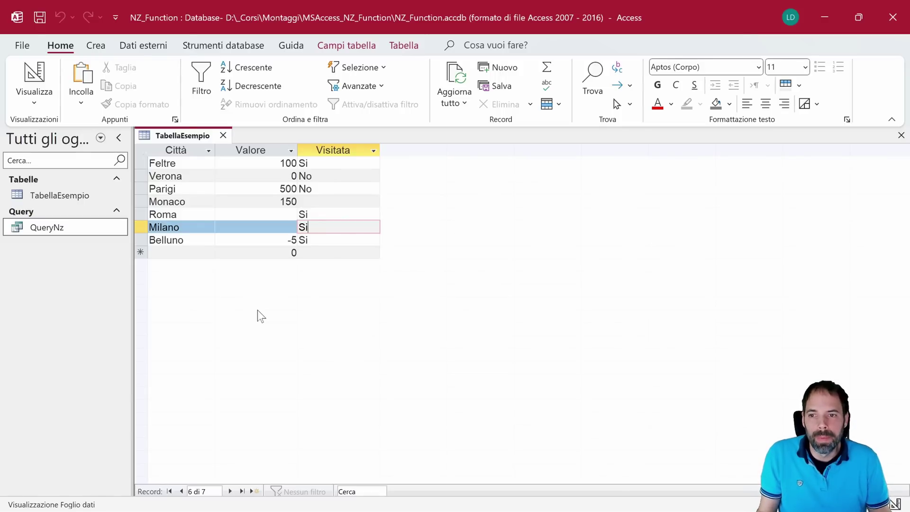
Step: Browse the Città, Valore and Visitata columns, checking the empty values for Roma and Monaco
left_click(163, 163)
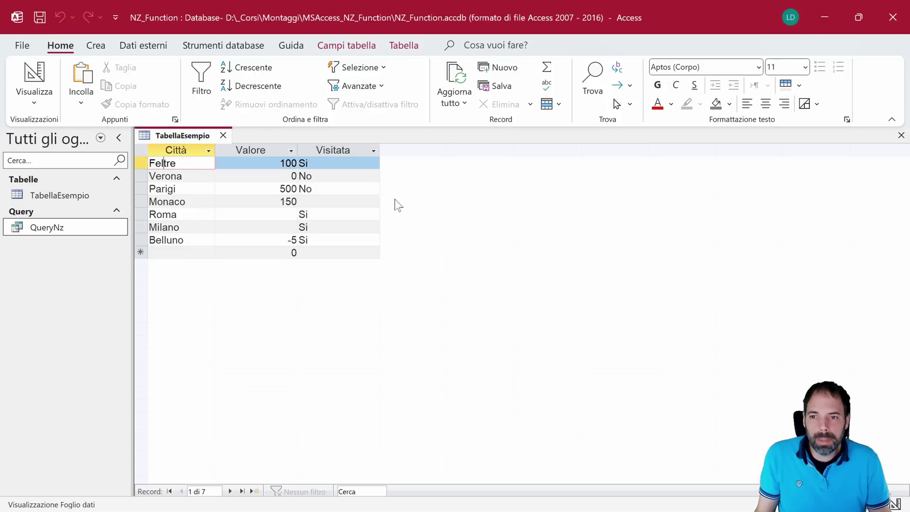
left_click(172, 149)
left_click(268, 145)
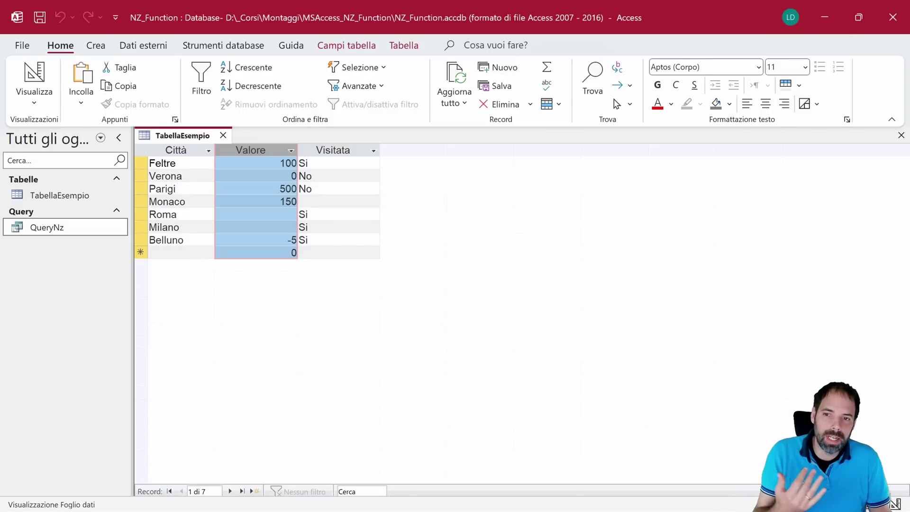
key("Down")
key("Down")
key("Down")
key("Down")
key("Down")
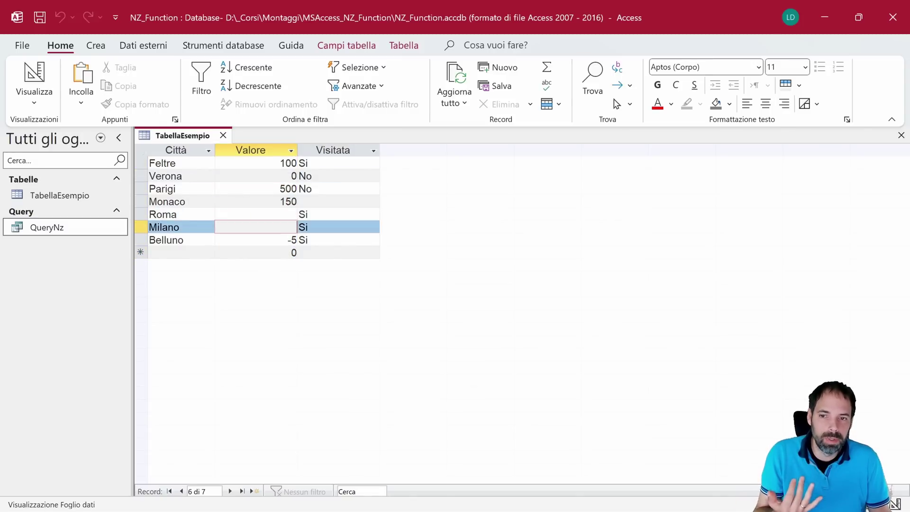
key("Up")
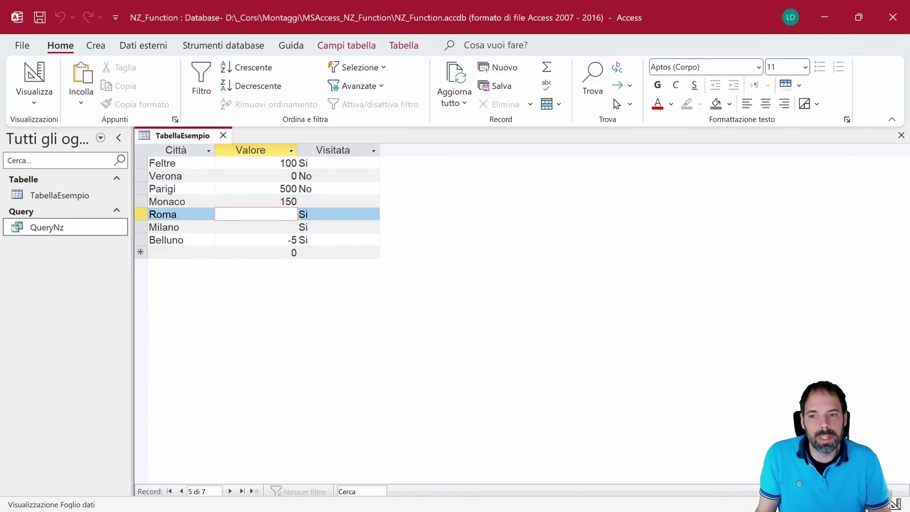
left_click(356, 148)
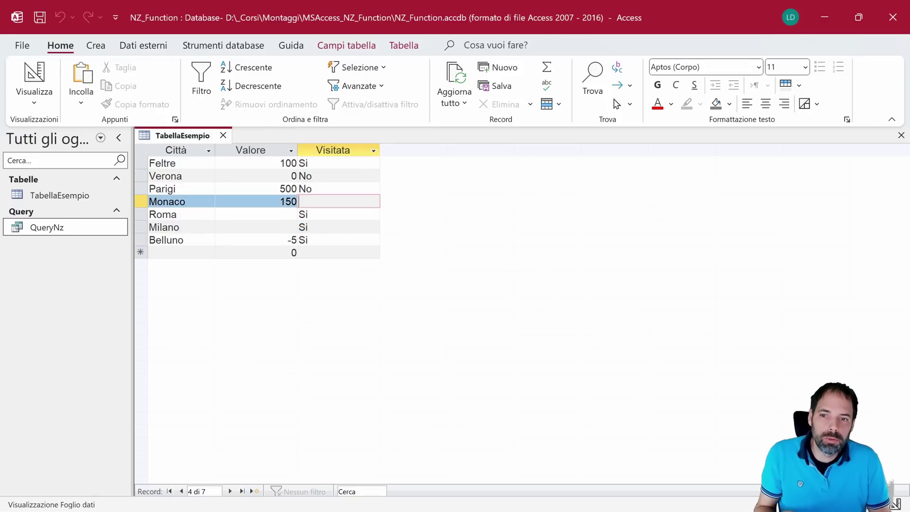
key("Down")
key("Down")
key("Down")
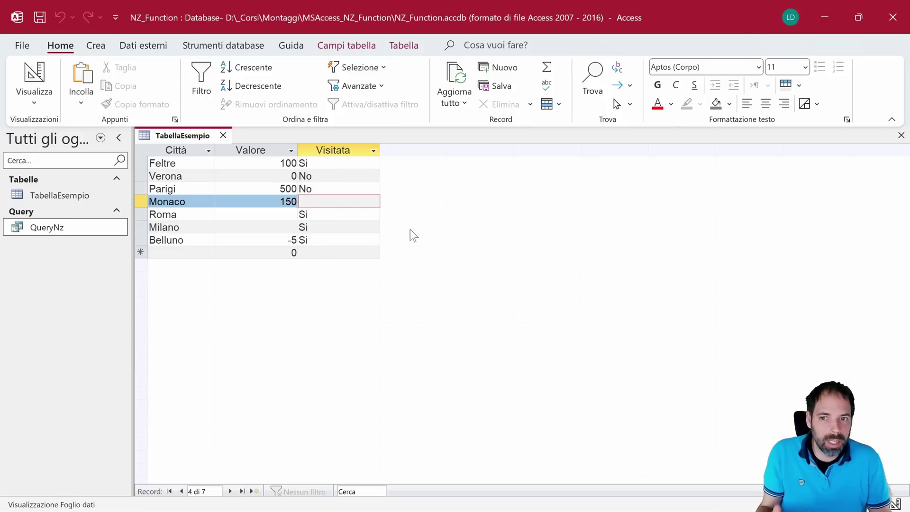
Step: Open QueryNz and compare Valore with ValoreNZ, checking Roma's 0 and then Milano's value
double_click(61, 232)
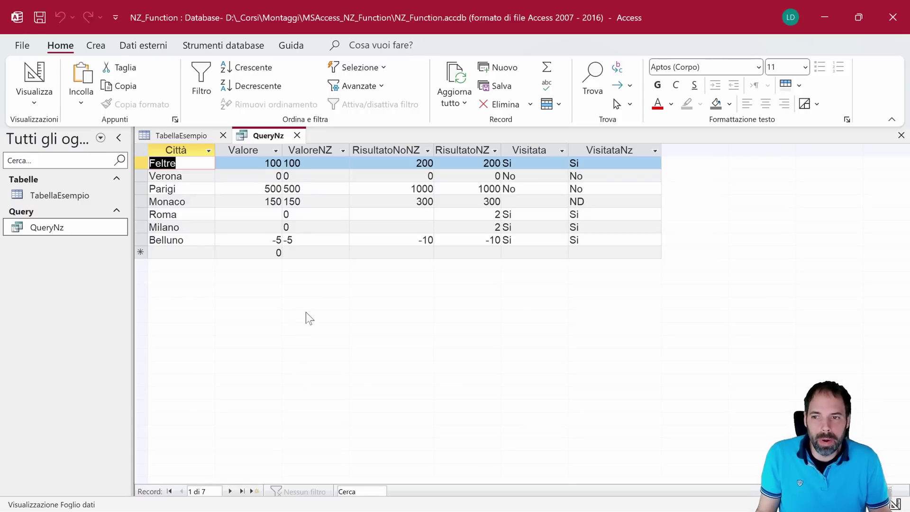
left_click(175, 149)
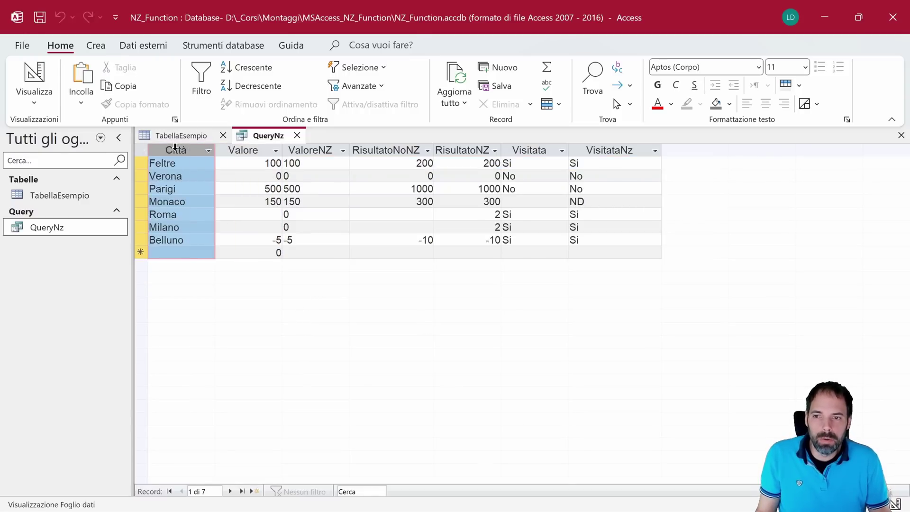
left_click(247, 150)
left_click(329, 151)
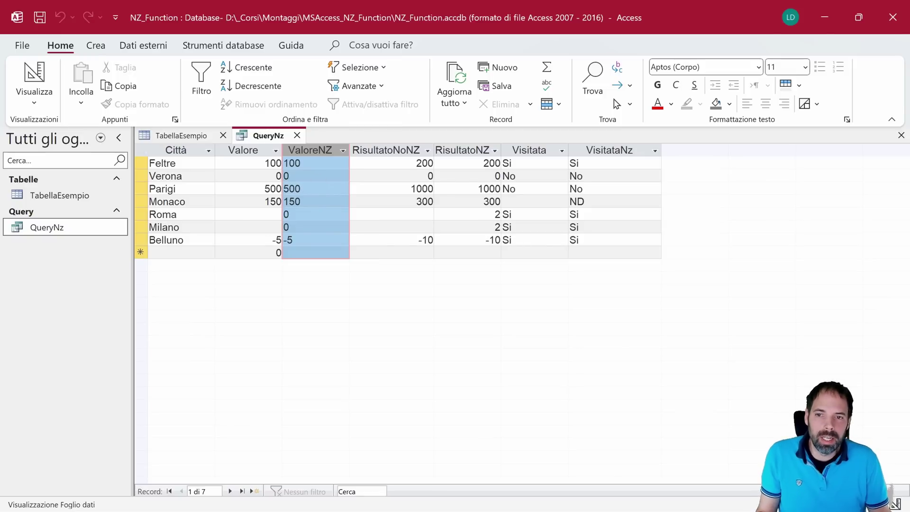
left_click(287, 214)
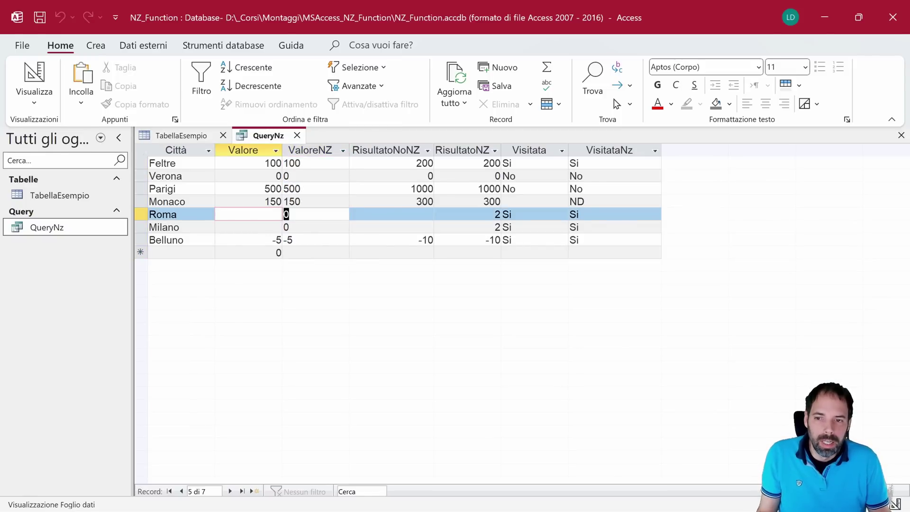
double_click(287, 214)
left_click(287, 227)
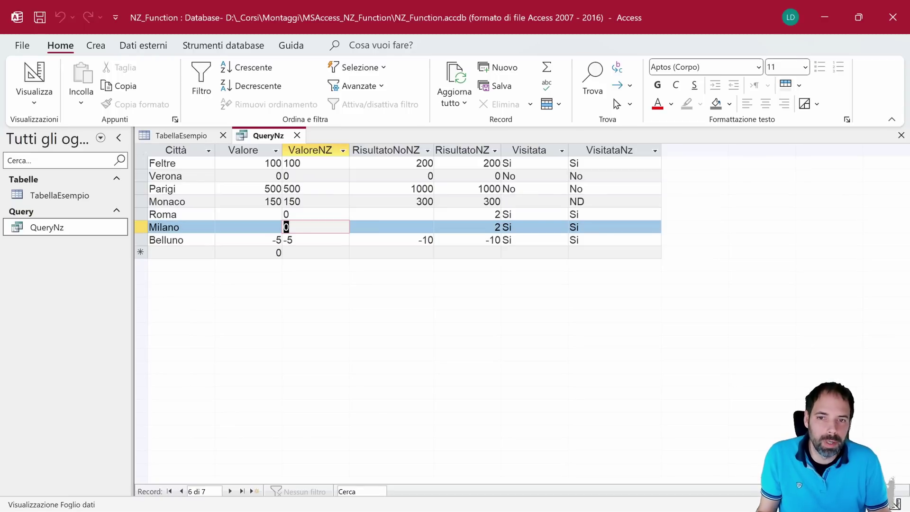
left_click(405, 150)
left_click(456, 150)
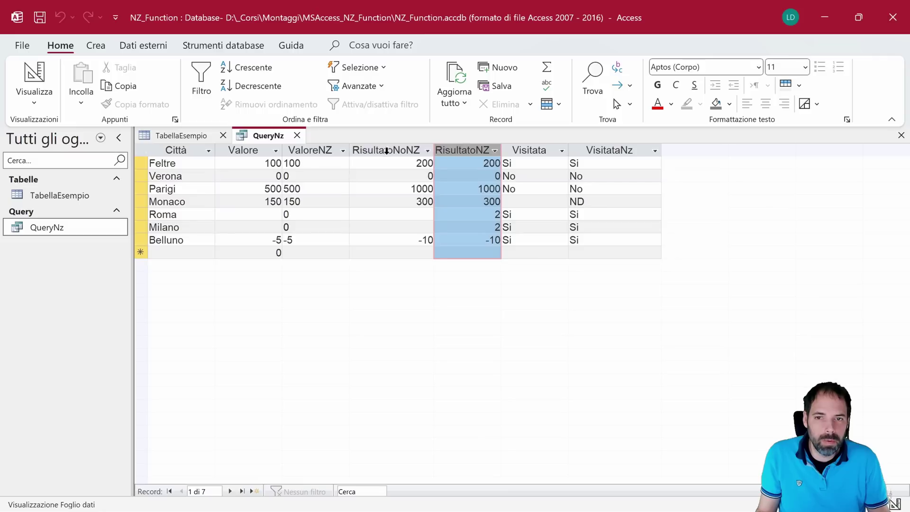
left_click(388, 152)
left_click(476, 150)
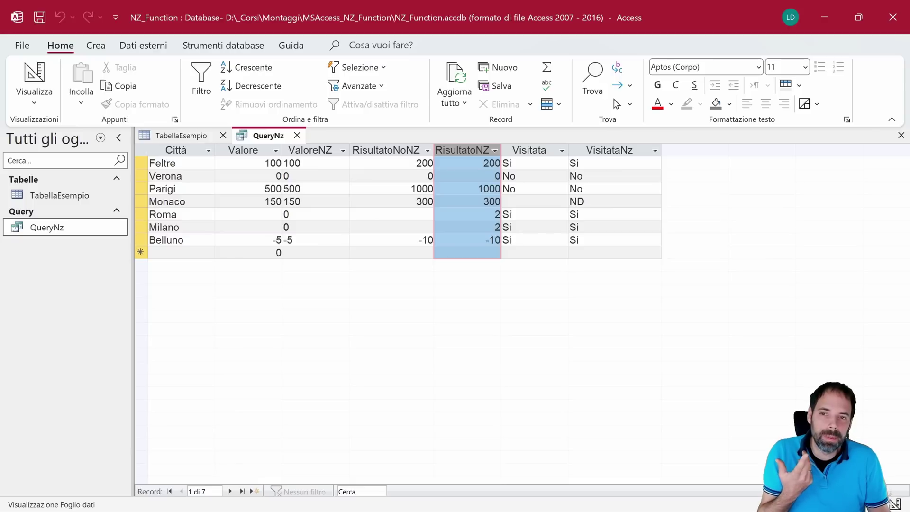
left_click(258, 164)
left_click(257, 151)
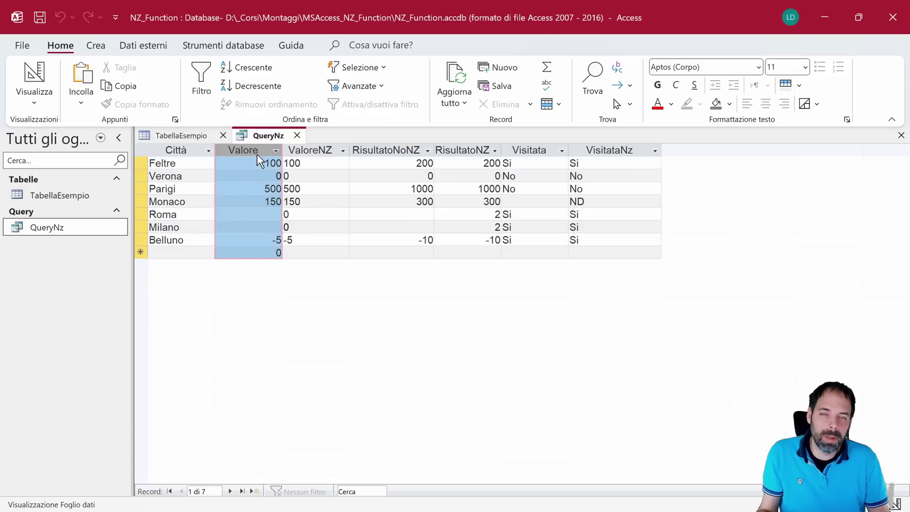
key("Tab")
key("Tab")
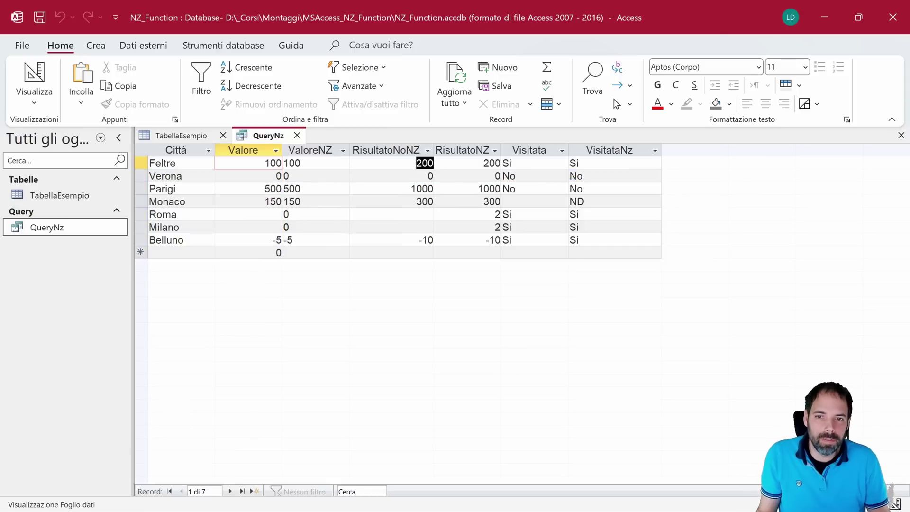
key("Down")
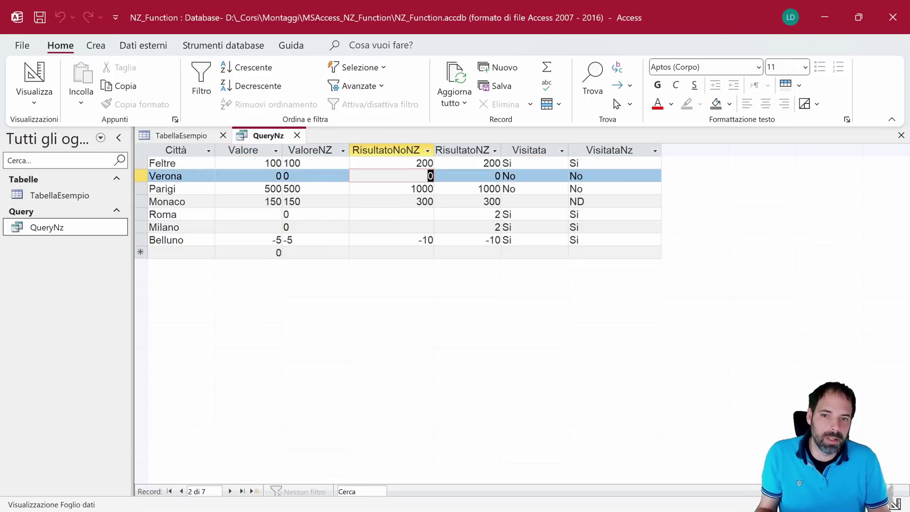
key("Down")
key("Down")
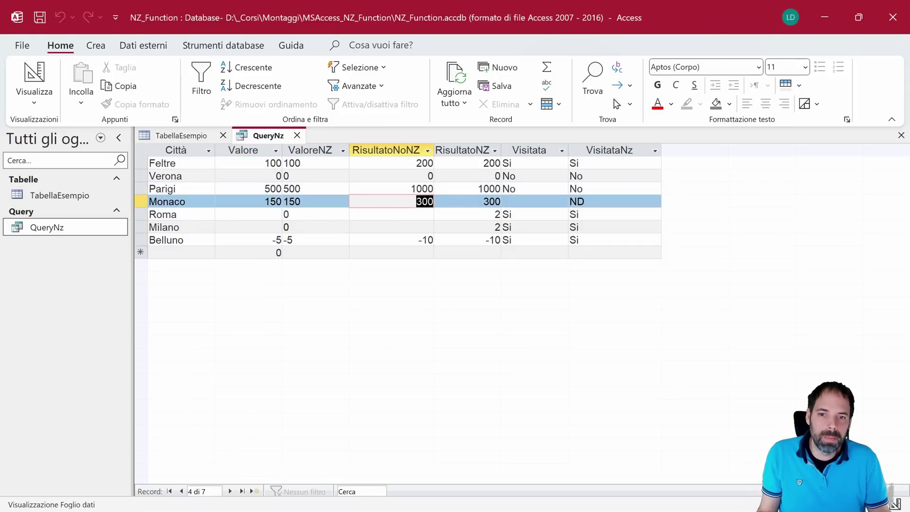
key("Down")
key("Down")
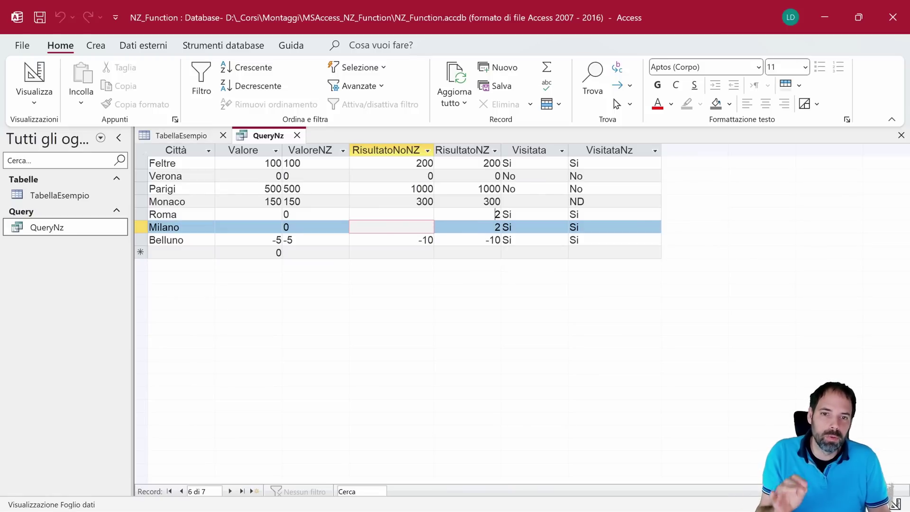
left_click(497, 215)
left_click(497, 227)
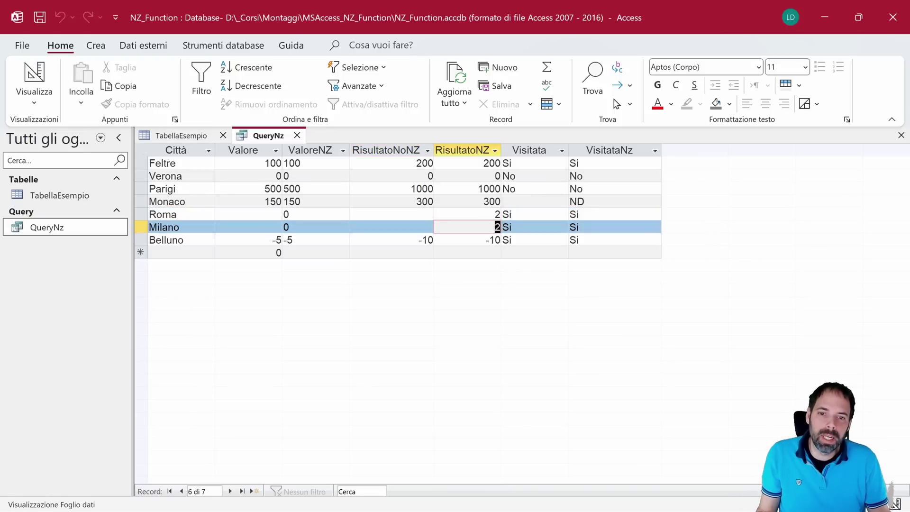
left_click(494, 240)
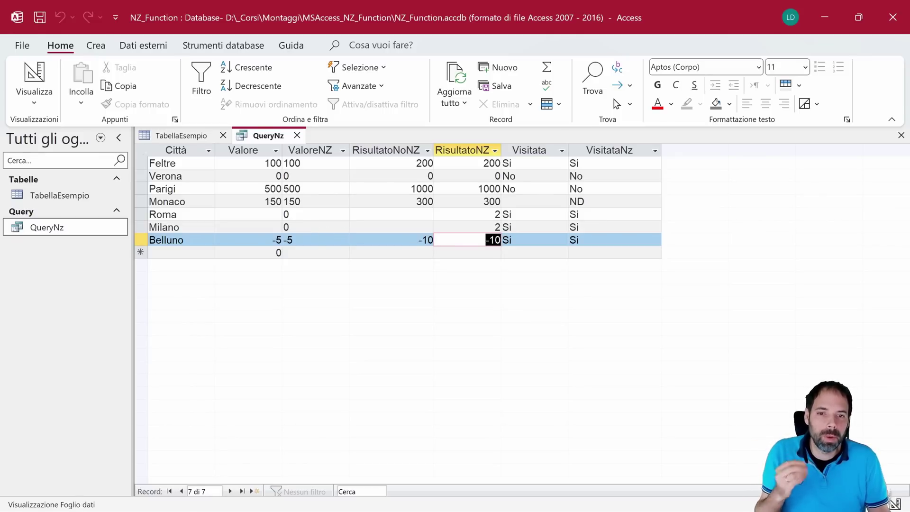
Step: Check Monaco's empty Visitata and its ND in VisitataNz, then switch QueryNz to Design view
left_click(528, 150)
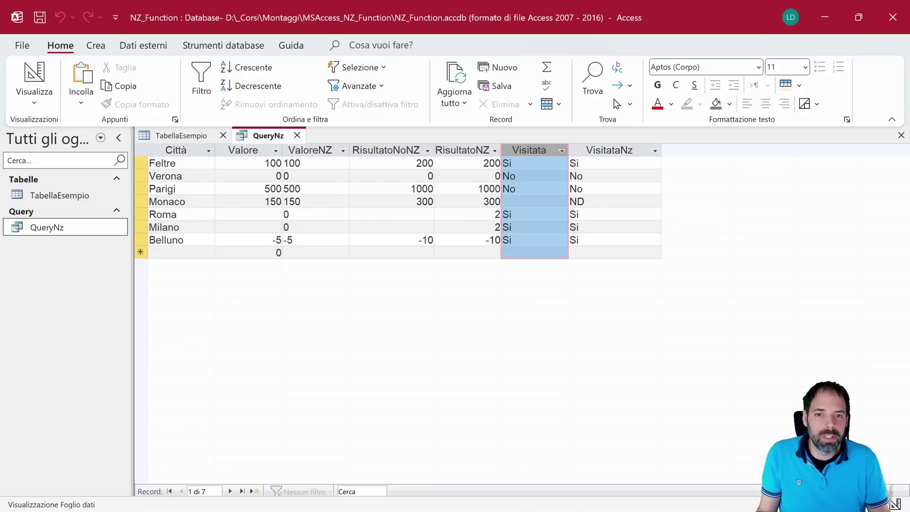
left_click(535, 202)
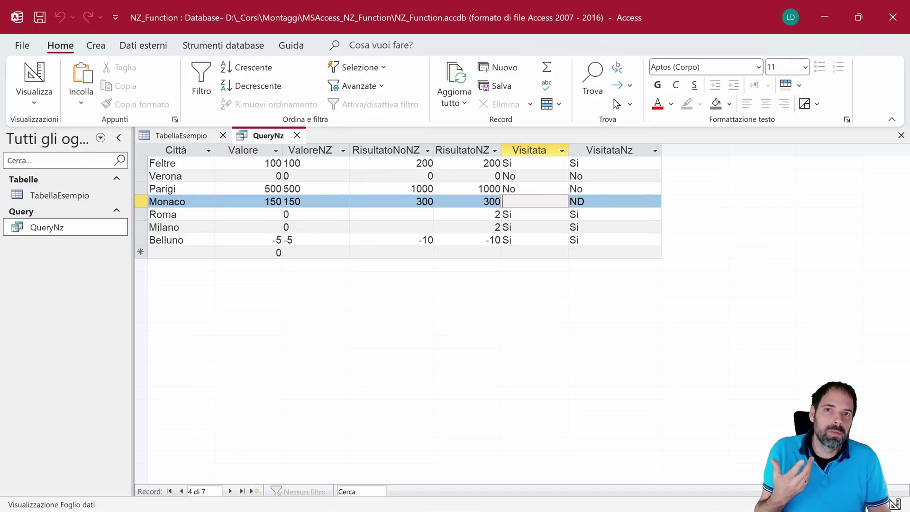
key("Tab")
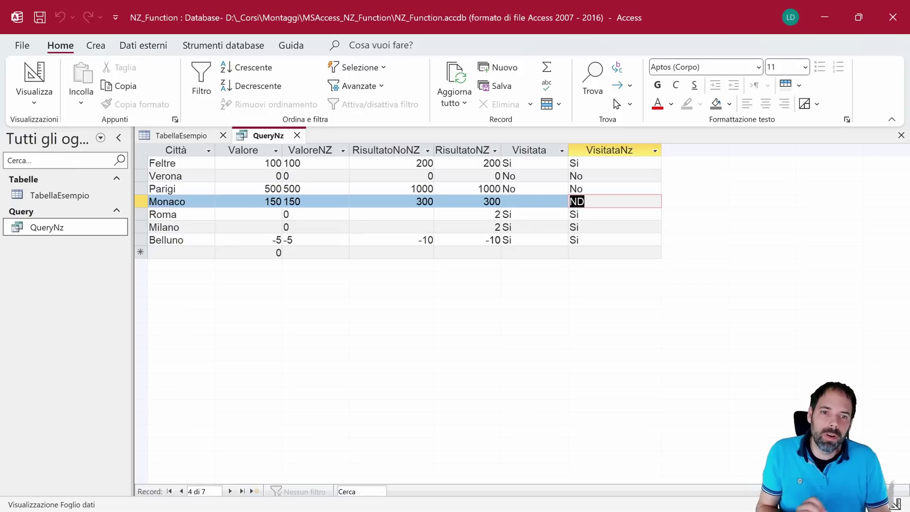
left_click(34, 73)
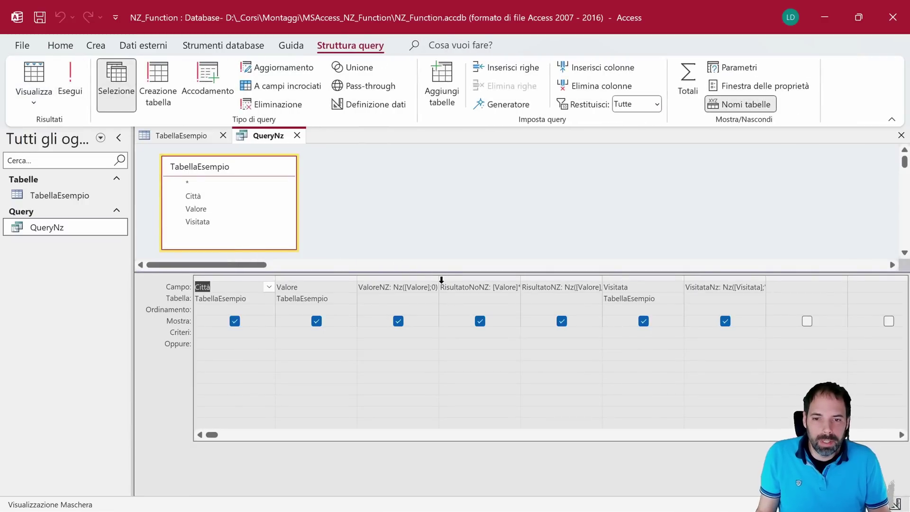
Step: Widen the ValoreNZ grid column and open its expression in an enlarged Zoom box
left_click_drag(439, 280, 484, 280)
left_click(472, 287)
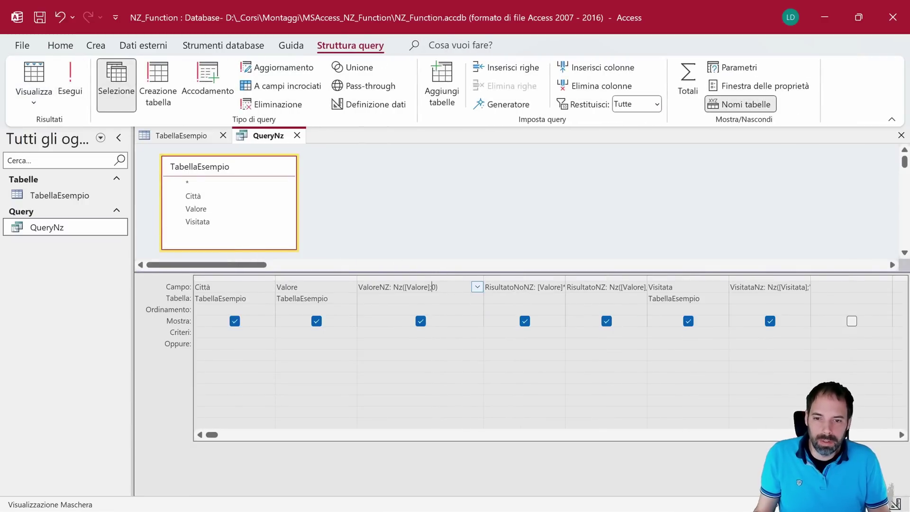
key("shift+F2")
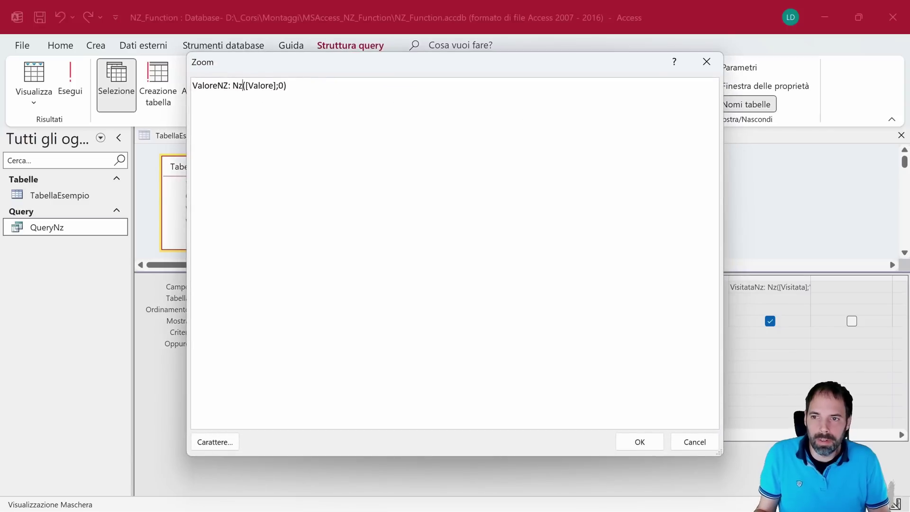
scroll(370, 99, "up", 2)
scroll(369, 100, "up", 2)
Step: Examine ValoreNZ: Nz([Valore];0), highlighting the field name and then the Nz function
key("Left")
key("Left")
key("Left")
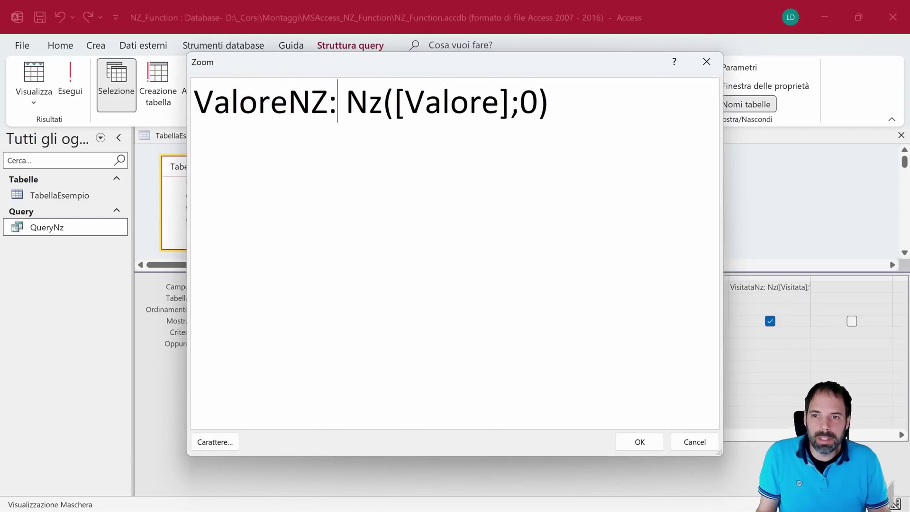
key("Left")
key("shift+Home")
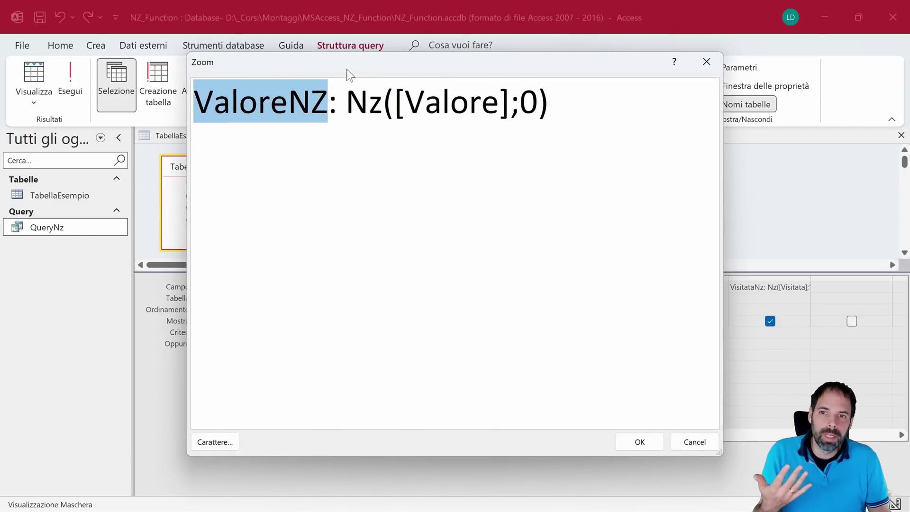
mouse_move(348, 72)
left_mouse_down()
mouse_move(452, 217)
mouse_move(456, 345)
left_mouse_up()
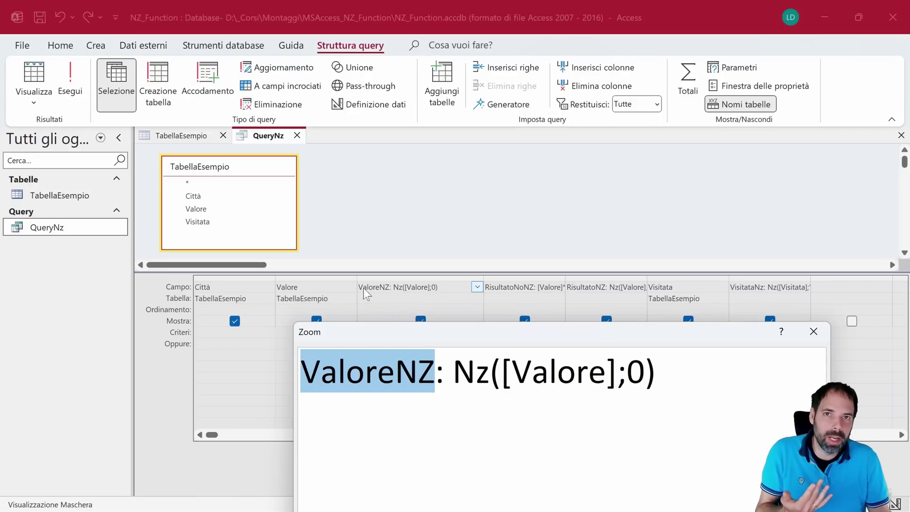
left_click_drag(401, 343, 306, 224)
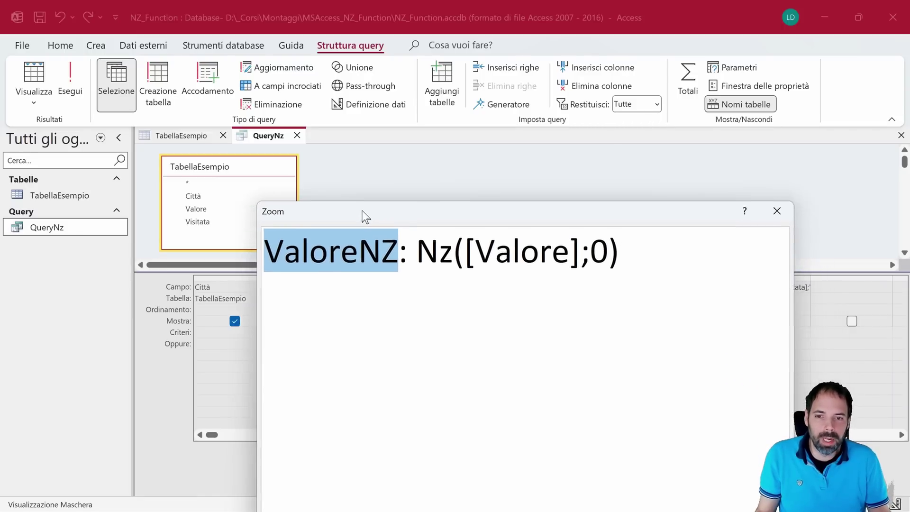
left_click(323, 252)
left_click_drag(358, 252, 550, 251)
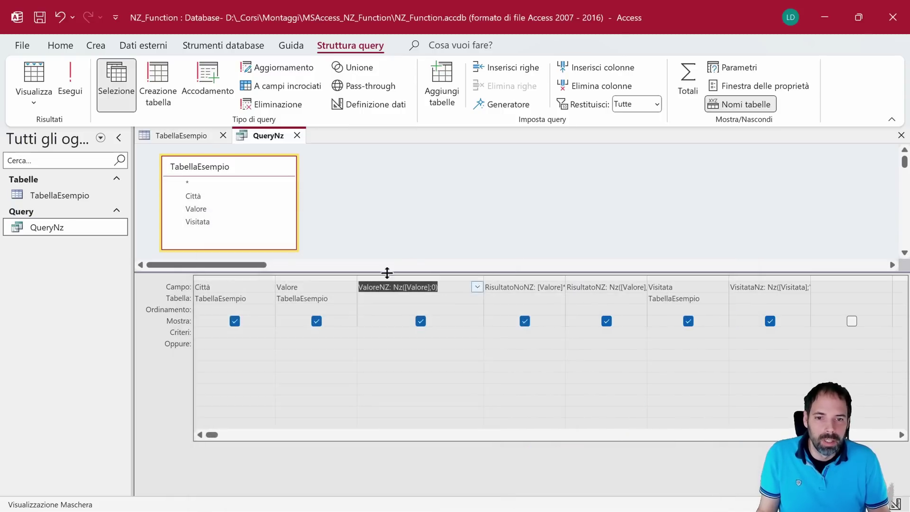
Step: Close the ValoreNZ Zoom box and review RisultatoNZ's expression, noting its default value 1
left_click(719, 212)
key("Tab")
key("Tab")
key("shift+F2")
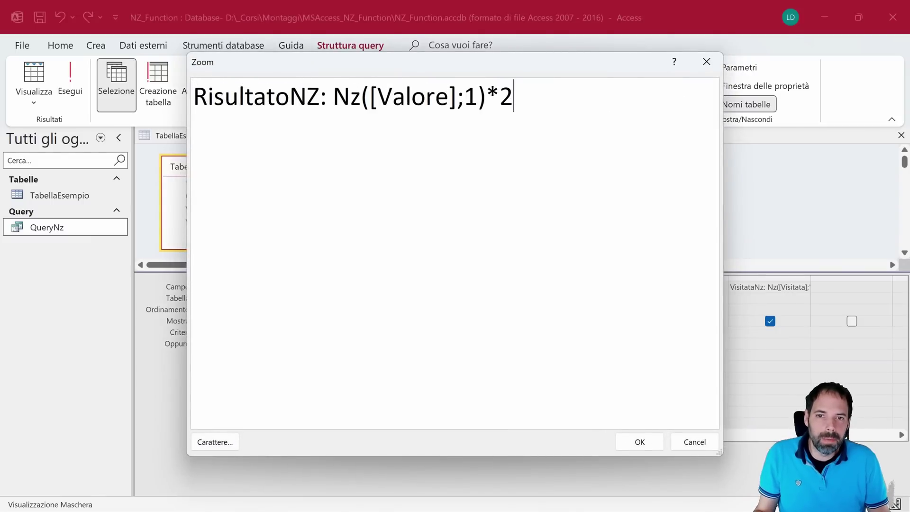
double_click(471, 97)
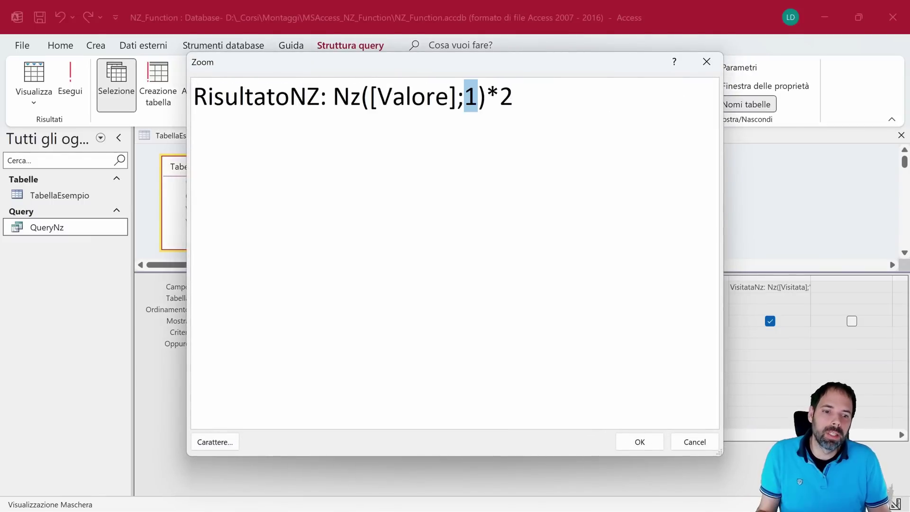
left_click(696, 442)
Step: Review VisitataNz's expression, highlighting [Visitata] and the ND replacement, then close it unchanged
key("Tab")
key("Tab")
key("shift+F2")
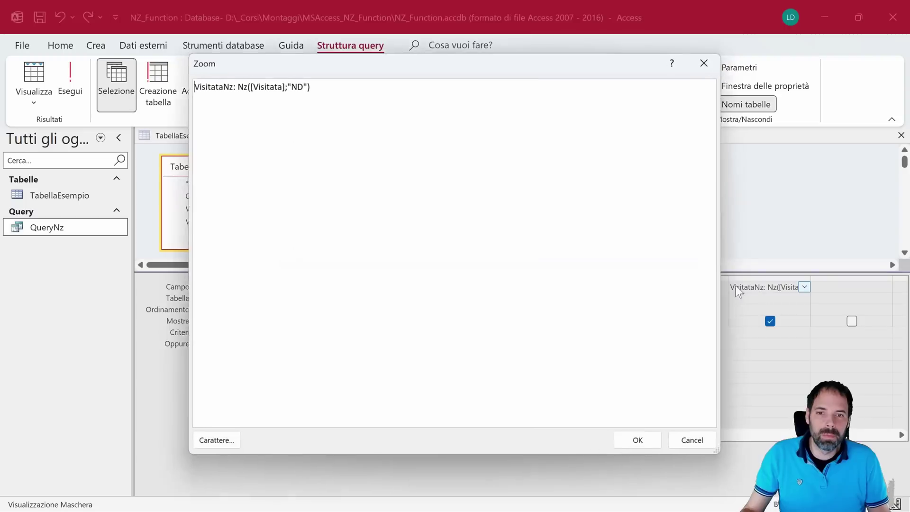
scroll(399, 94, "up", 4)
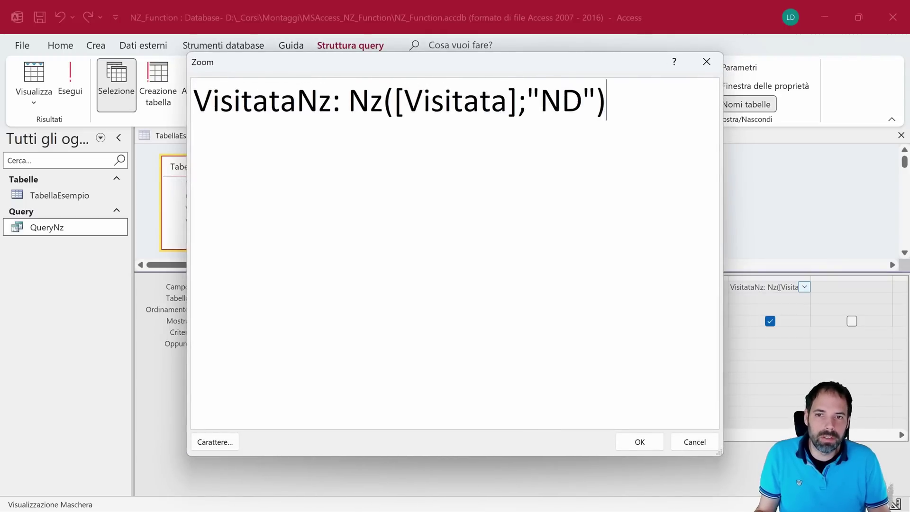
left_click(394, 101)
left_click_drag(394, 101, 582, 101)
left_click(540, 101)
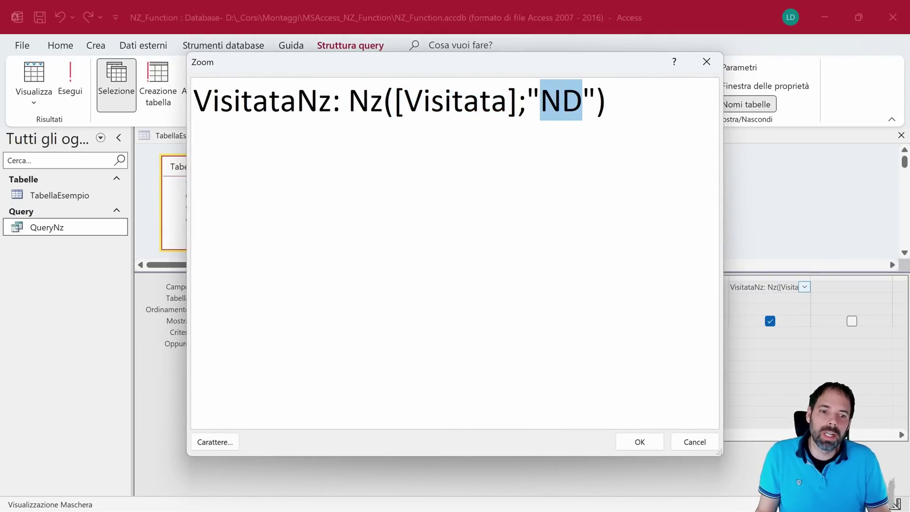
left_click(698, 446)
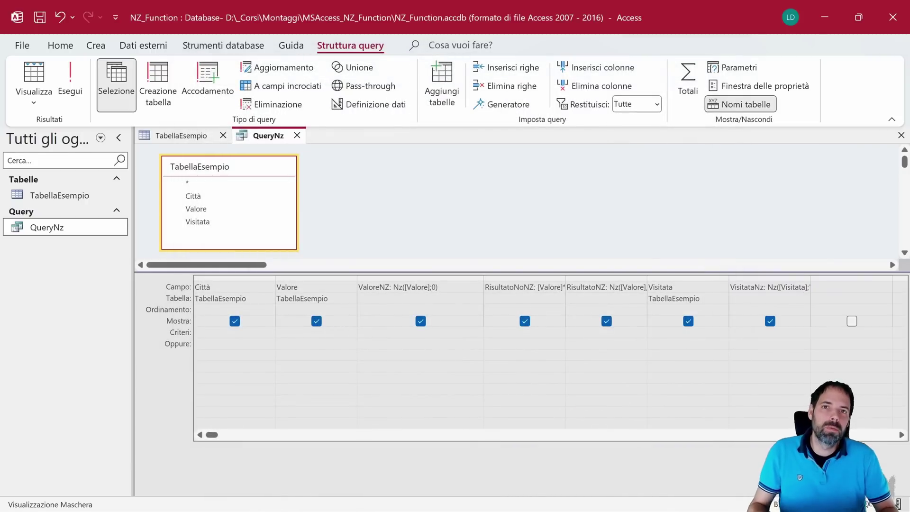